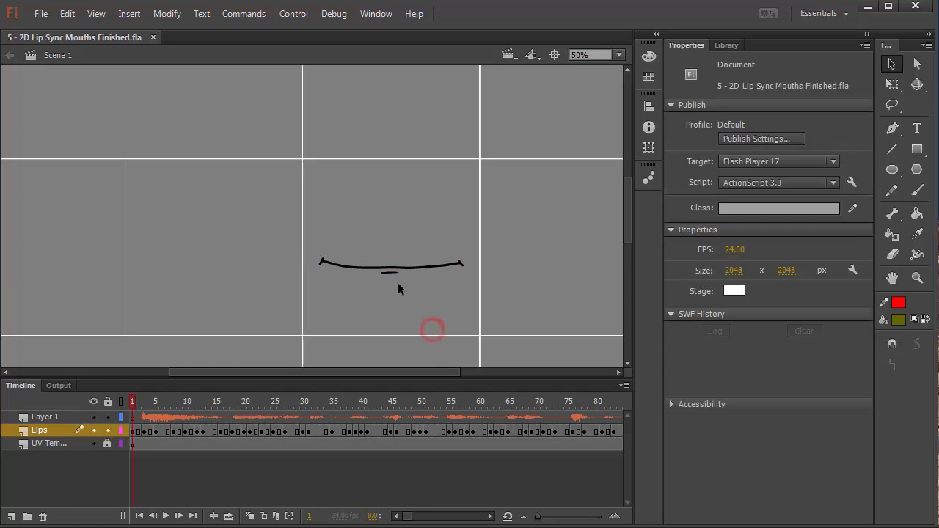
Examine the mouth drawing on the Lips layer and how it sits within the UV template's squares
scroll(398, 282, "down", 2)
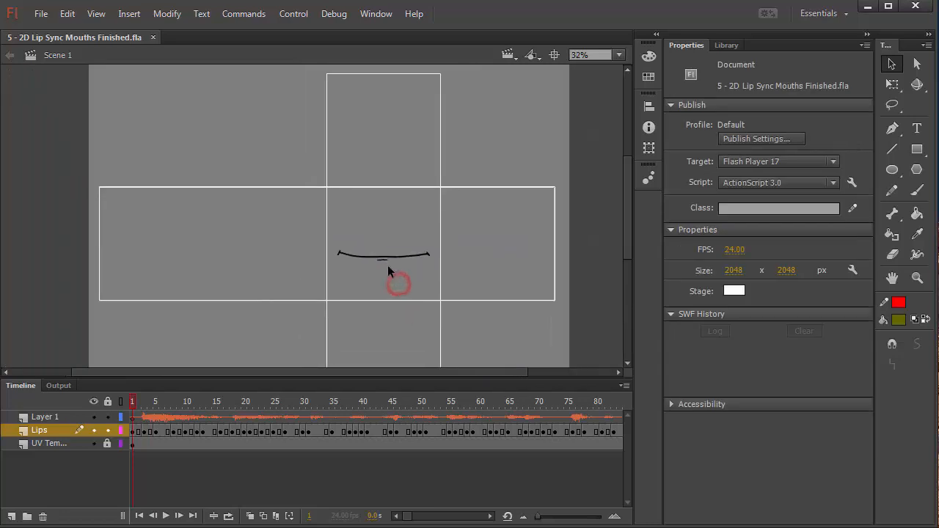
scroll(388, 268, "down", 1)
left_click_drag(388, 266, 406, 235)
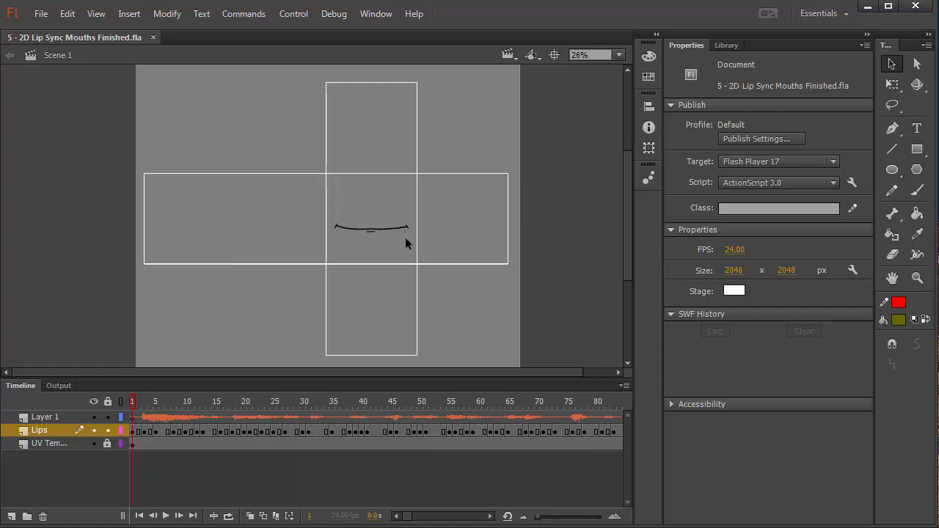
left_click(33, 438)
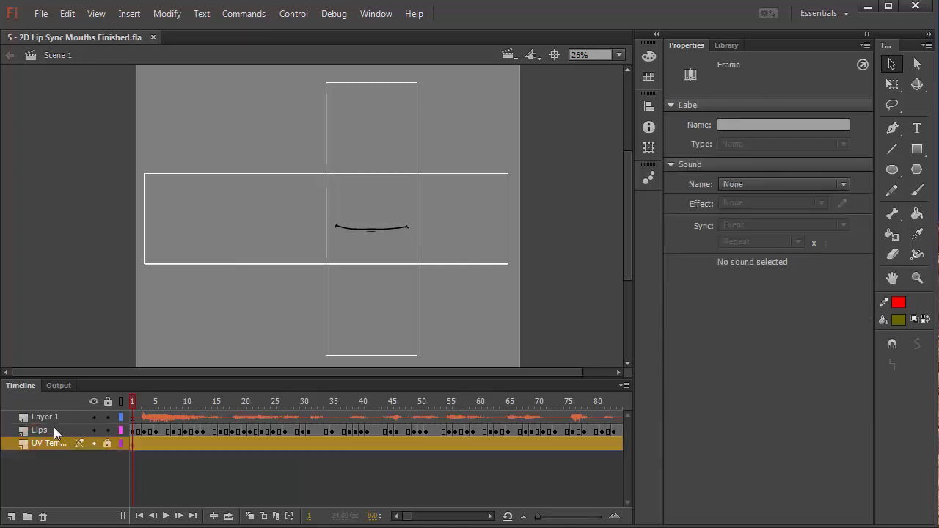
left_click(53, 429)
left_click(331, 226, "ctrl")
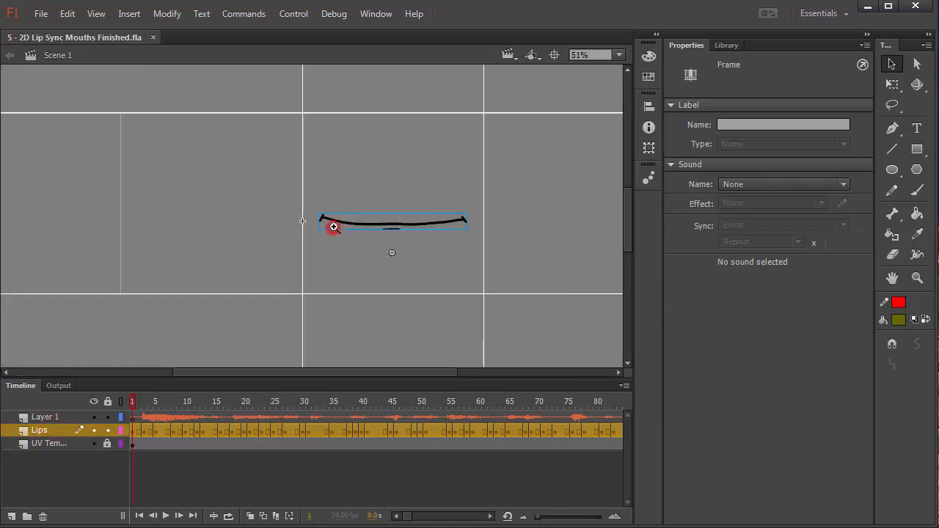
left_click_drag(364, 192, 291, 222)
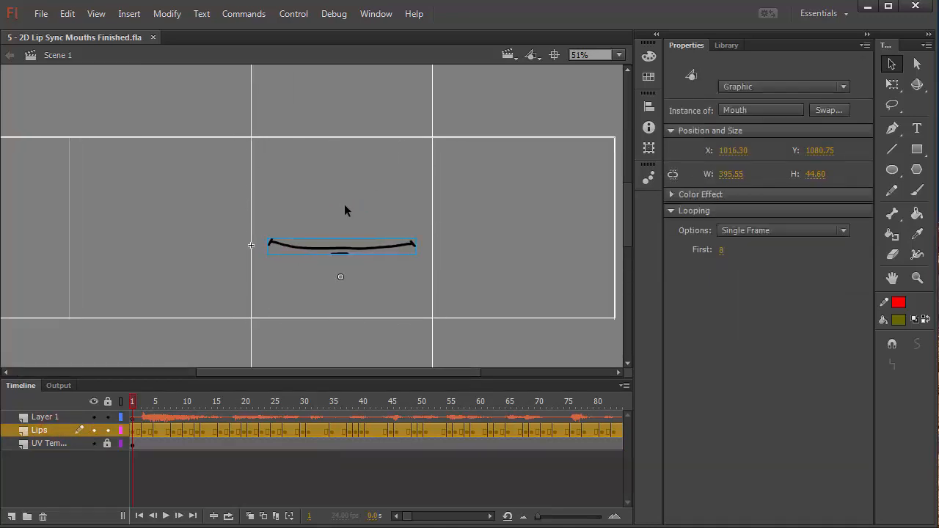
left_click_drag(344, 211, 375, 246)
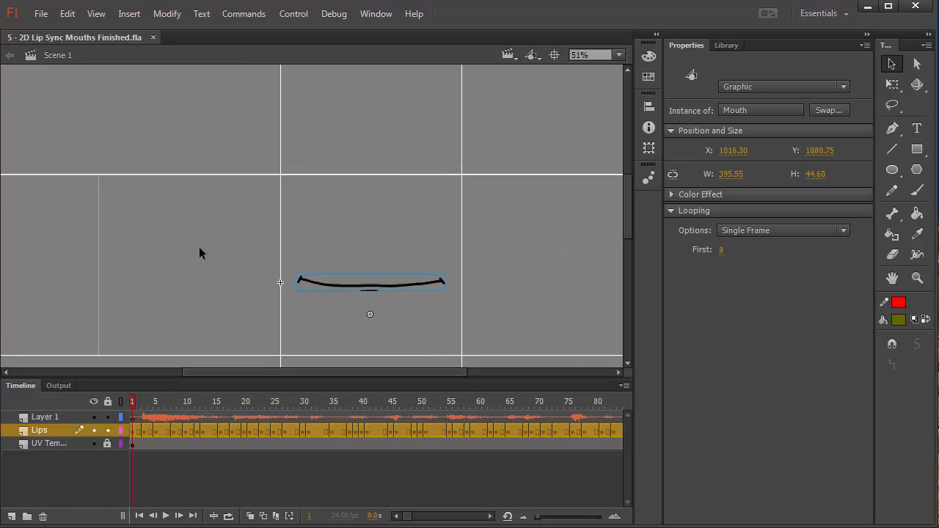
left_click_drag(420, 265, 330, 242)
left_click(401, 222, "ctrl+alt")
left_click(408, 175)
left_click(330, 233, "ctrl")
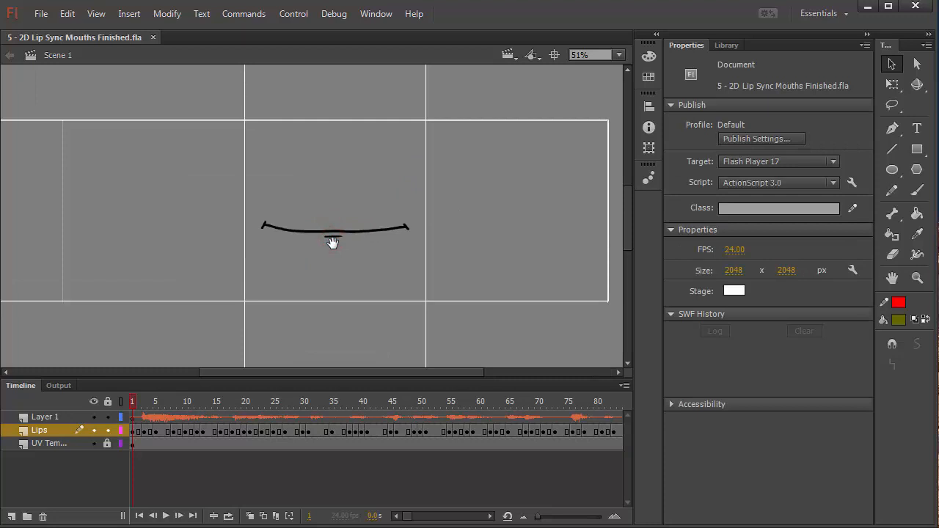
Play the lip sync animation from frame 1 to its end, then return the playhead to frame 1
left_click(133, 404)
left_click(165, 516)
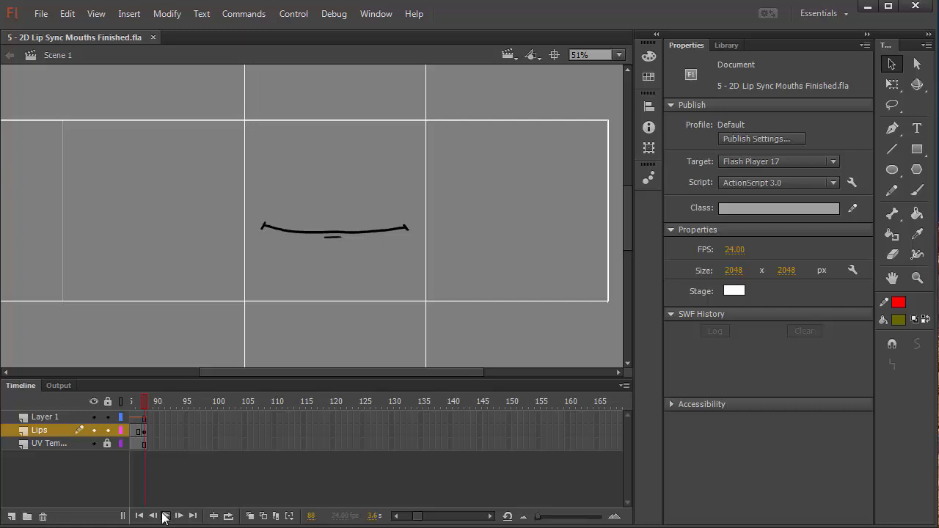
left_click(165, 517)
left_click_drag(149, 401, 67, 395)
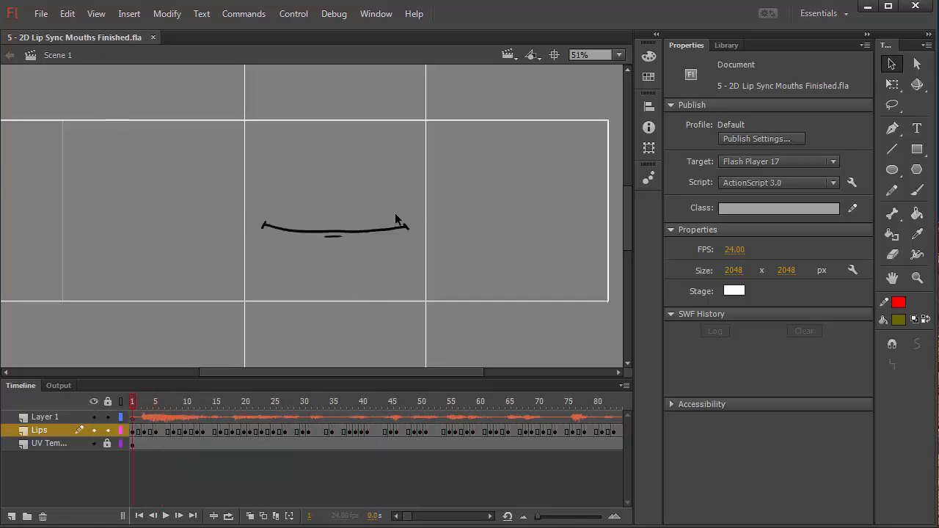
Delete the UV template layer and set the stage background colour to green #00FF99
left_click(295, 195)
scroll(294, 195, "down", 3)
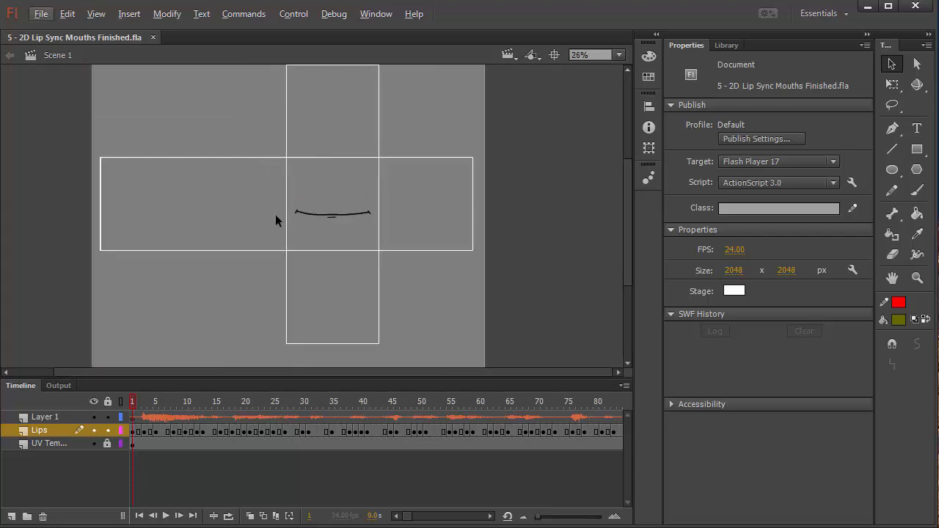
left_click(55, 442)
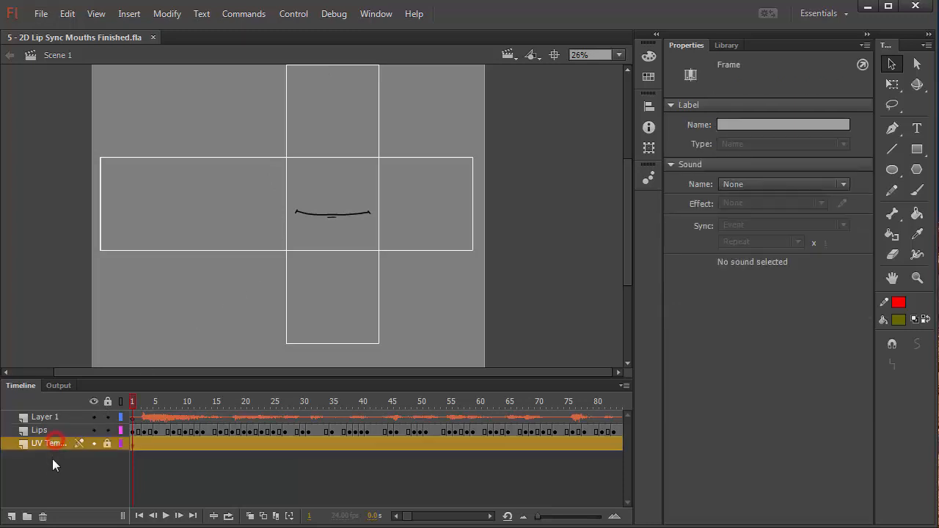
left_click(43, 517)
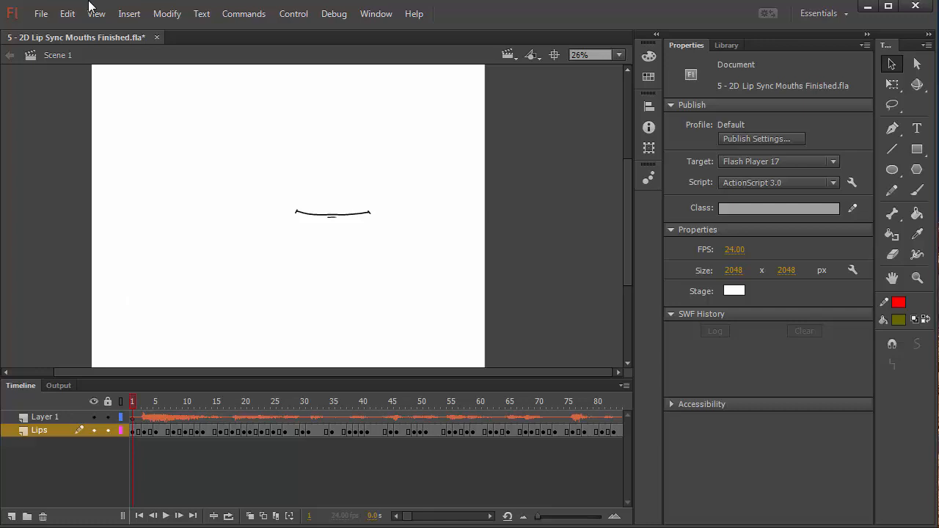
left_click(734, 291)
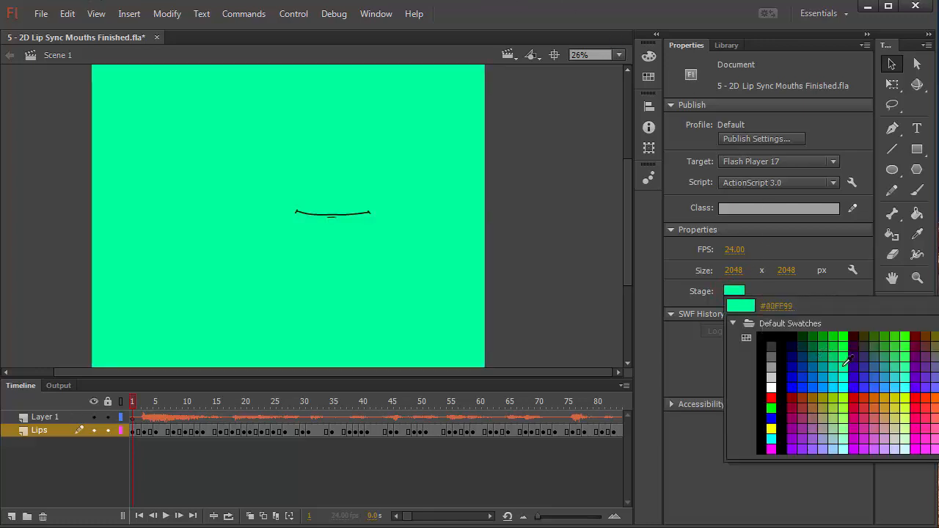
left_click(845, 364)
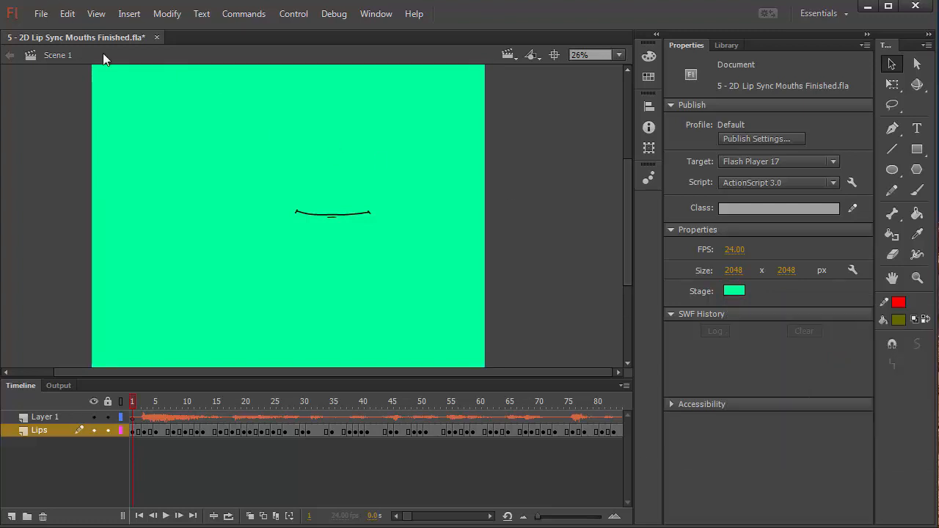
Start a movie export as a JPEG Sequence and open the H: network drive as the destination
left_click(42, 15)
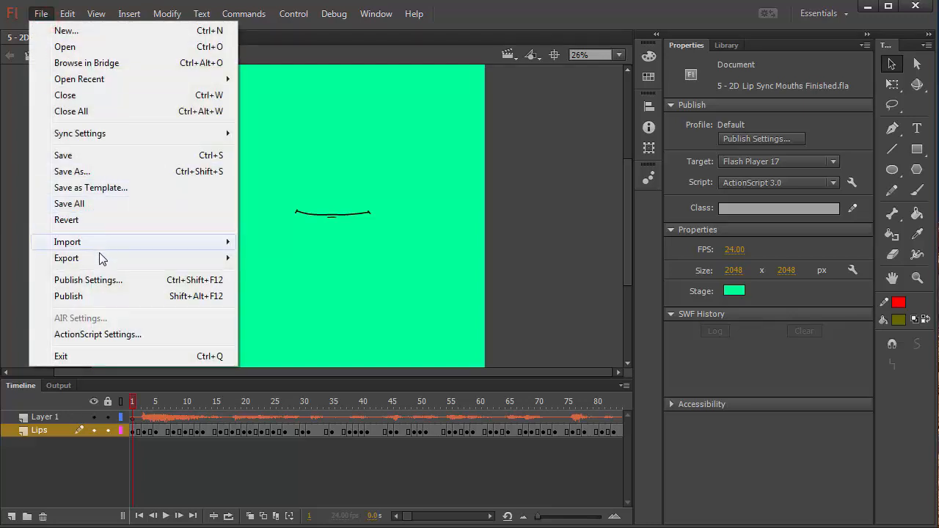
mouse_move(101, 262)
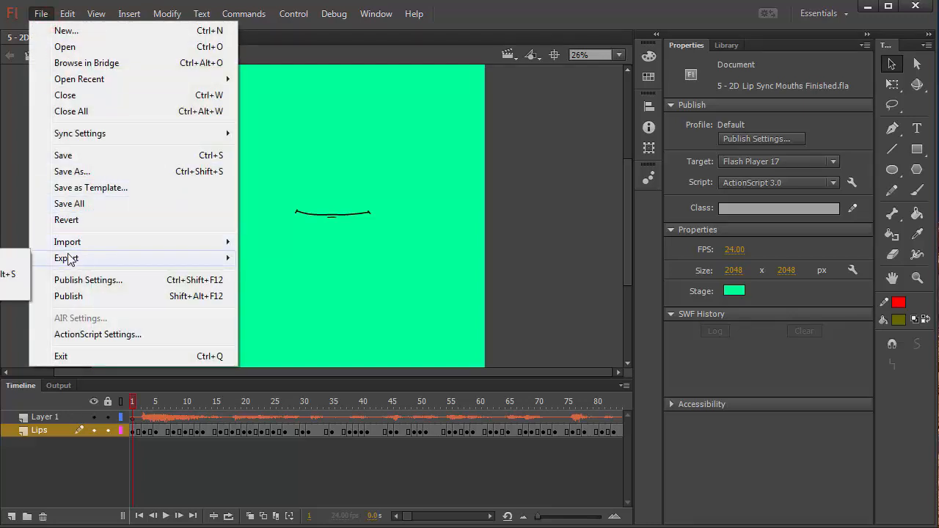
left_click(17, 277)
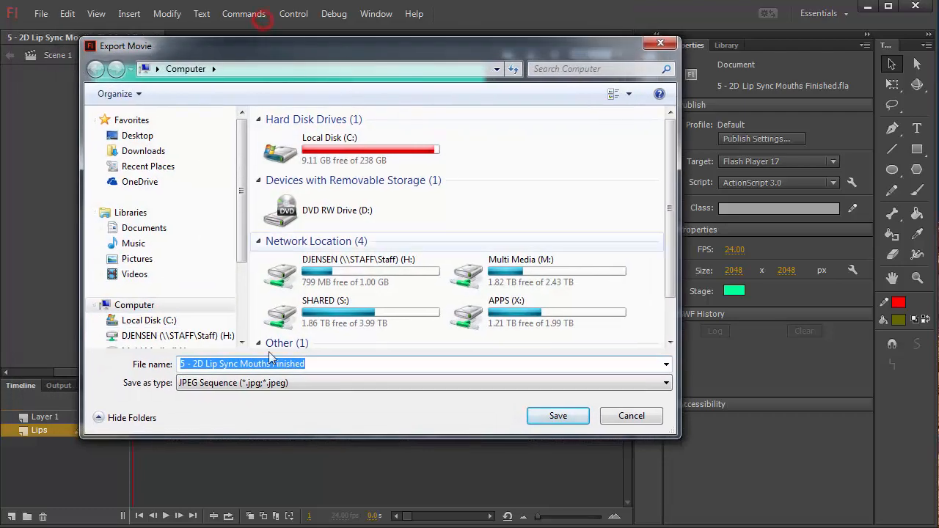
left_click(265, 383)
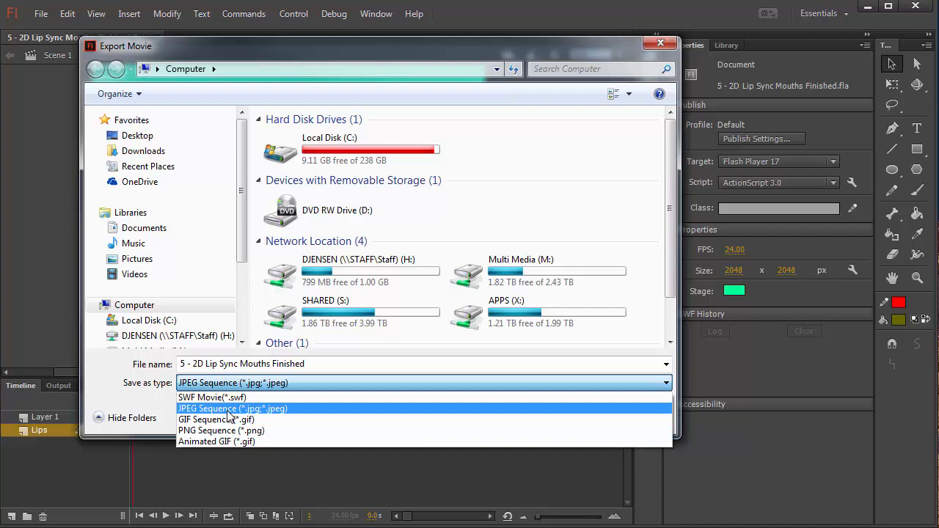
left_click(323, 270)
left_click(323, 273)
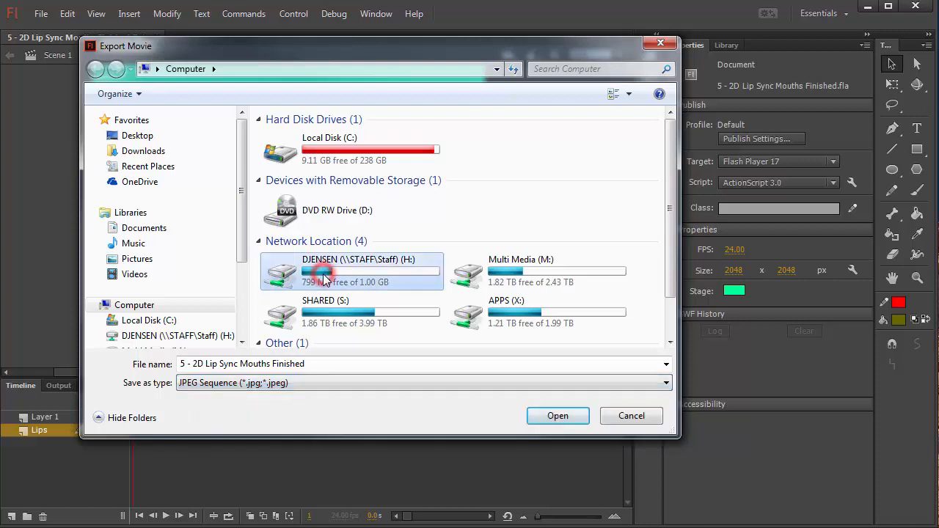
double_click(323, 275)
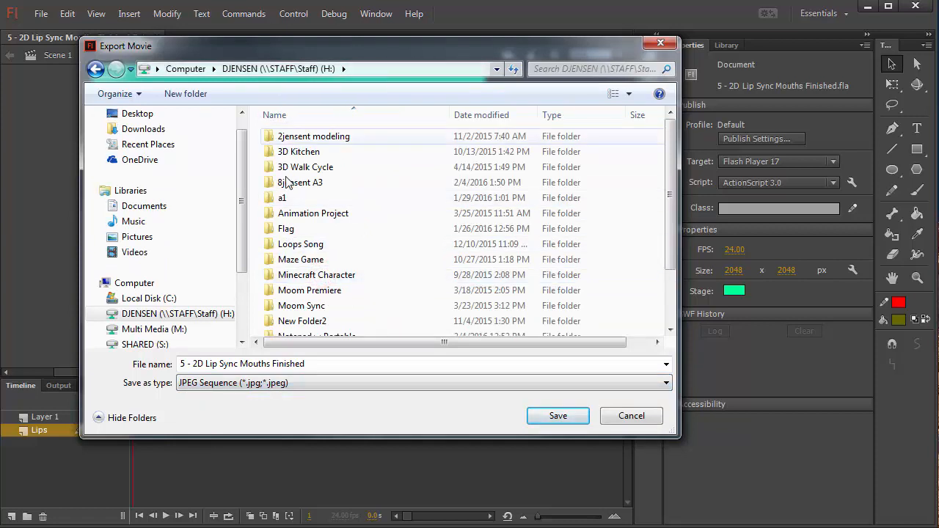
Create a folder named Lipsyncsequence on the H: drive and open it as the export location
left_click(186, 94)
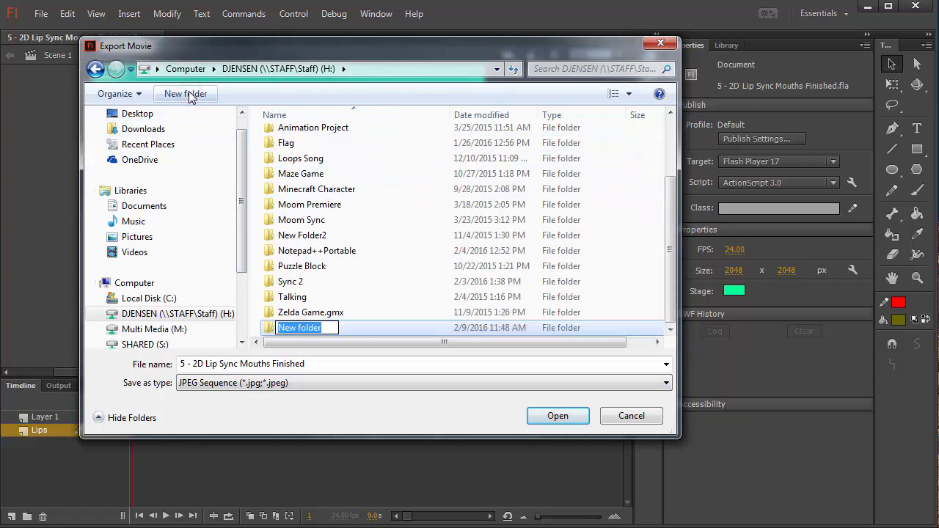
type("LI")
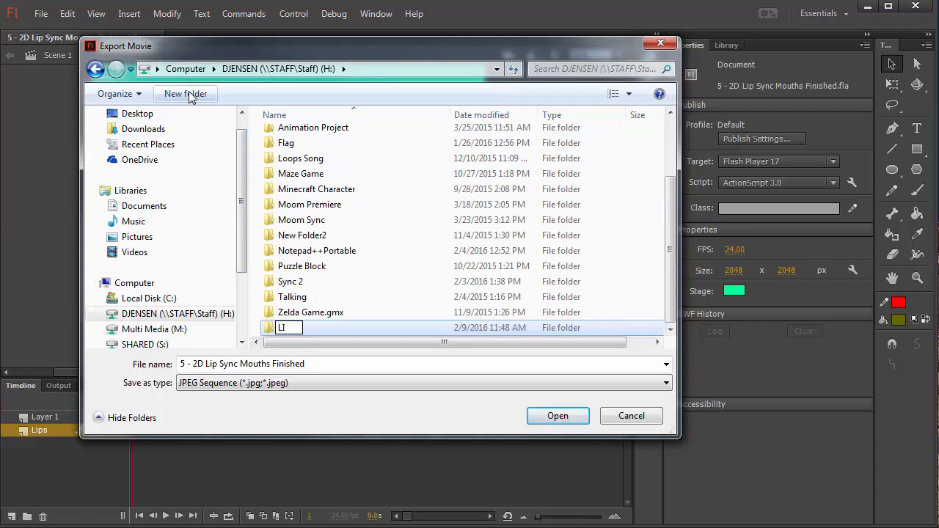
key("BackSpace")
type("ipsyncsequence")
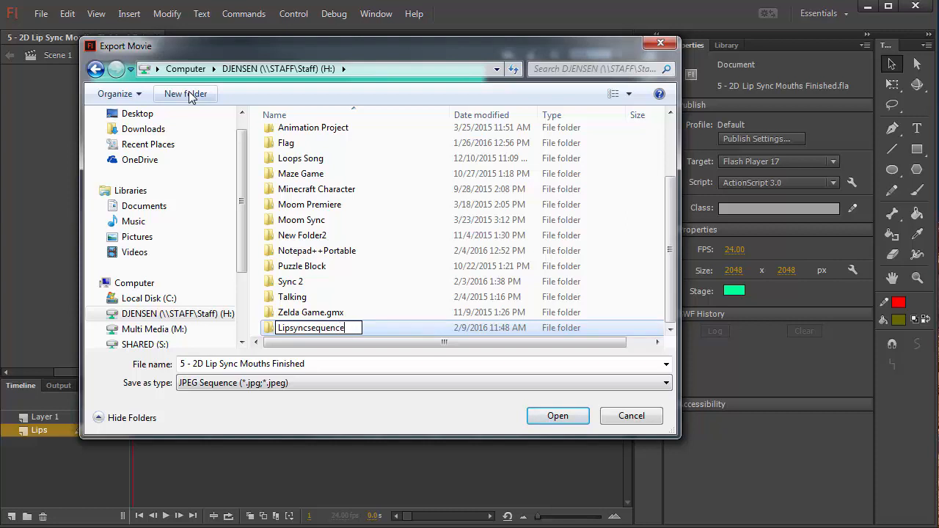
key("Return")
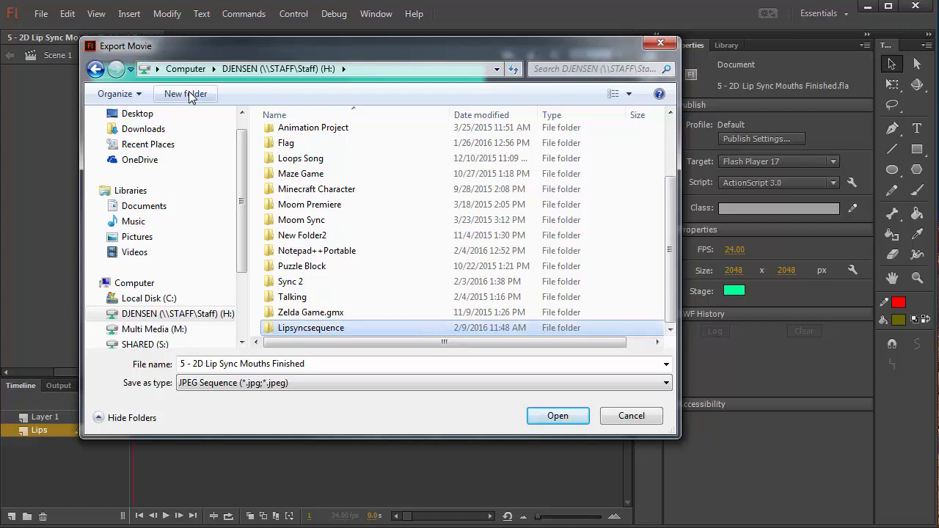
double_click(328, 331)
Name the exported image sequence "hodrod." with a trailing period and save it as a JPEG Sequence
left_click(312, 362)
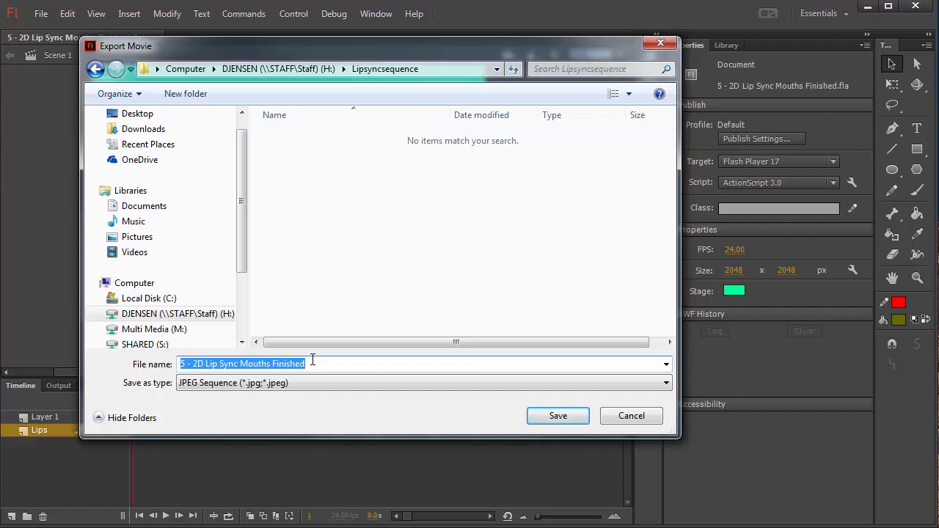
type("hodrod")
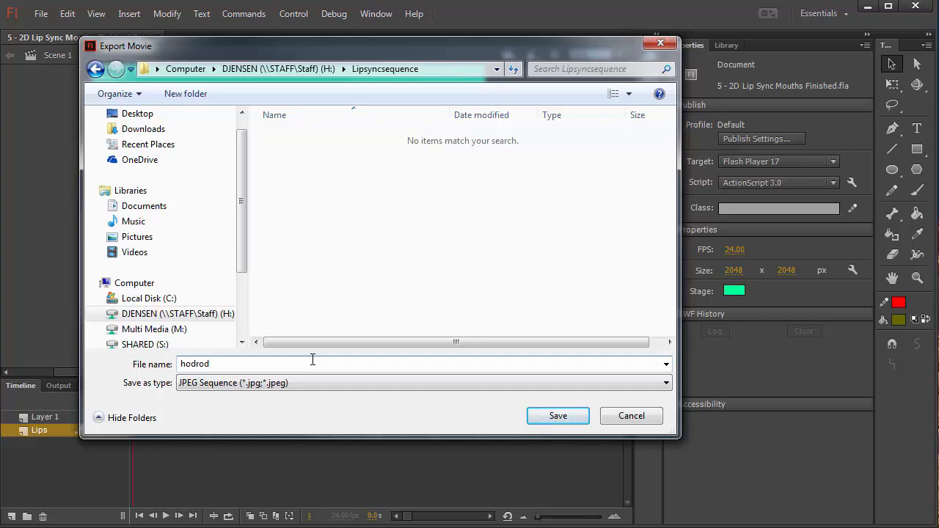
type(".")
double_click(183, 364)
left_click(219, 365)
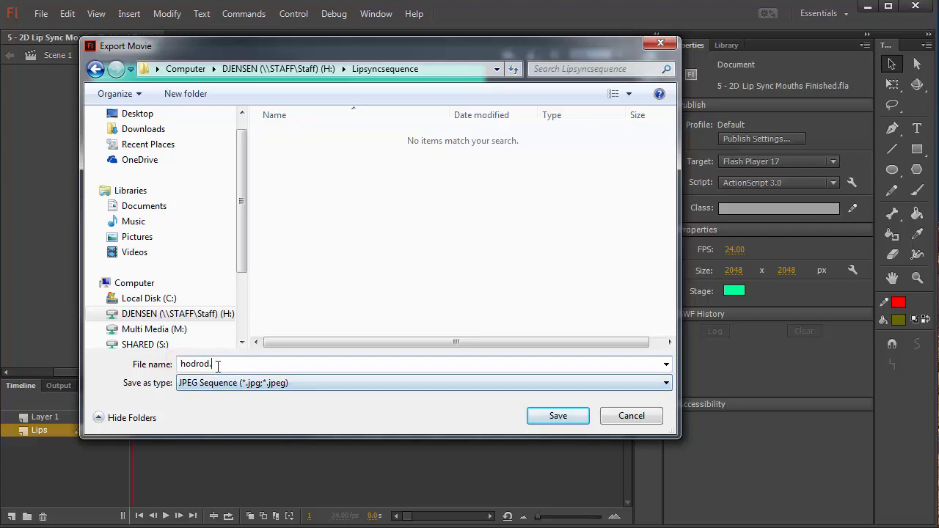
left_click(531, 415)
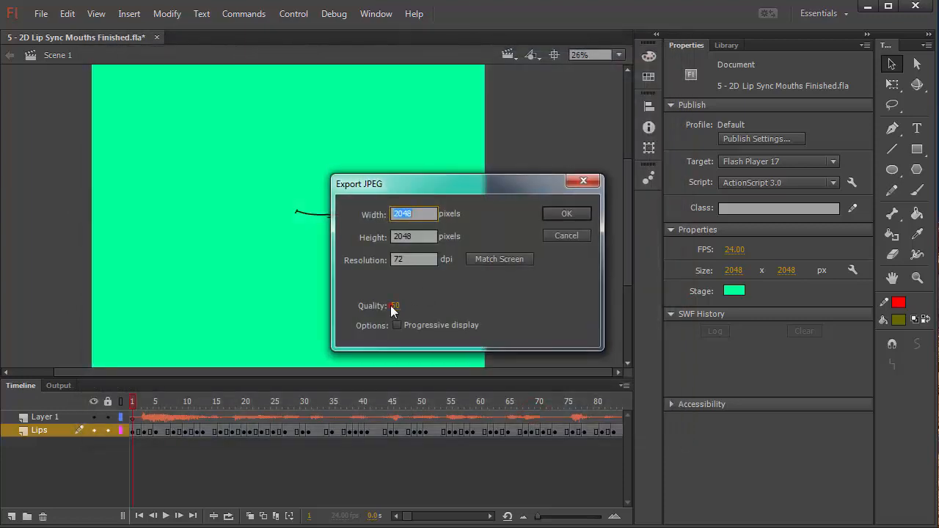
Set the JPEG quality to 100 and export the sequence
left_click(395, 306)
type("100")
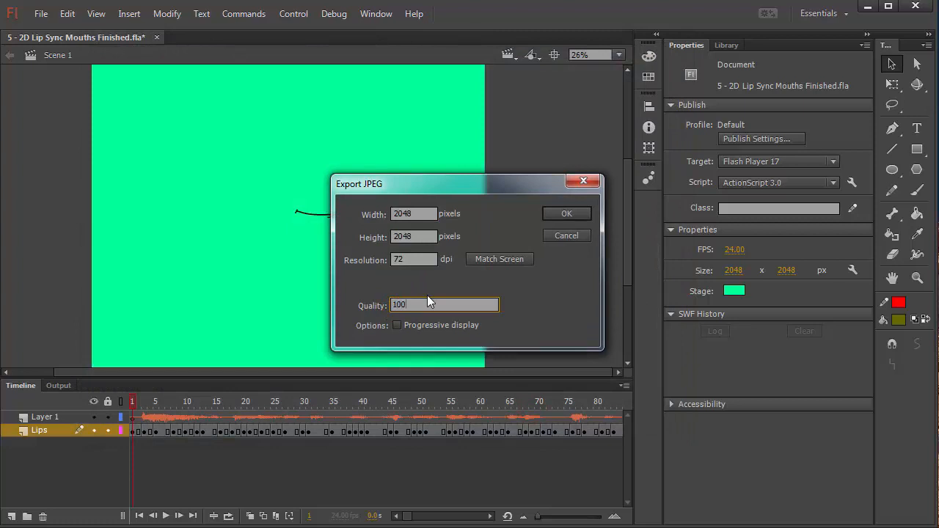
left_click(541, 292)
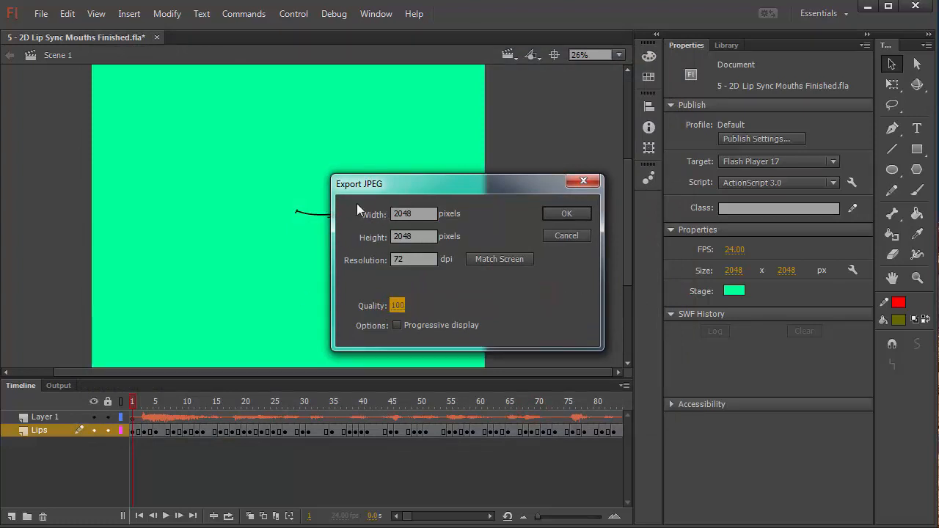
left_click(565, 214)
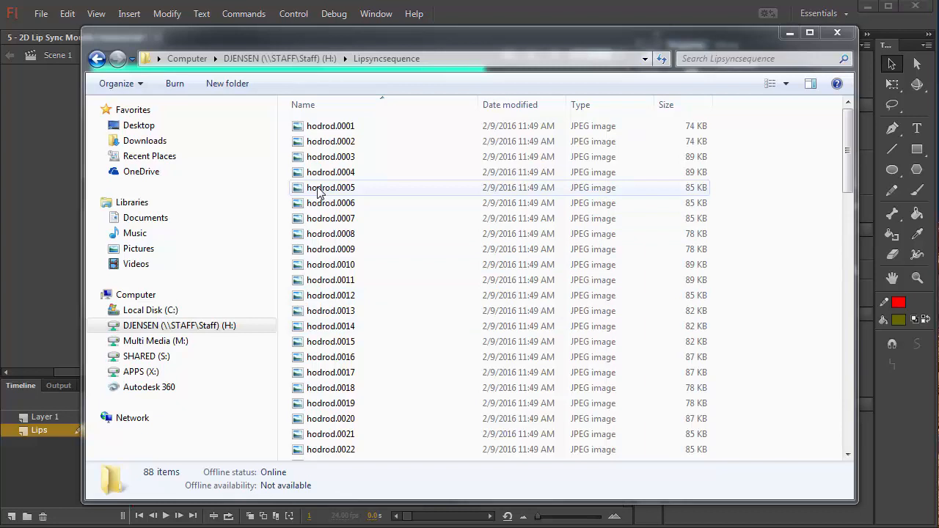
Check the numbering and previews of the first three exported JPEG images in the Lipsyncsequence folder
left_click(322, 156)
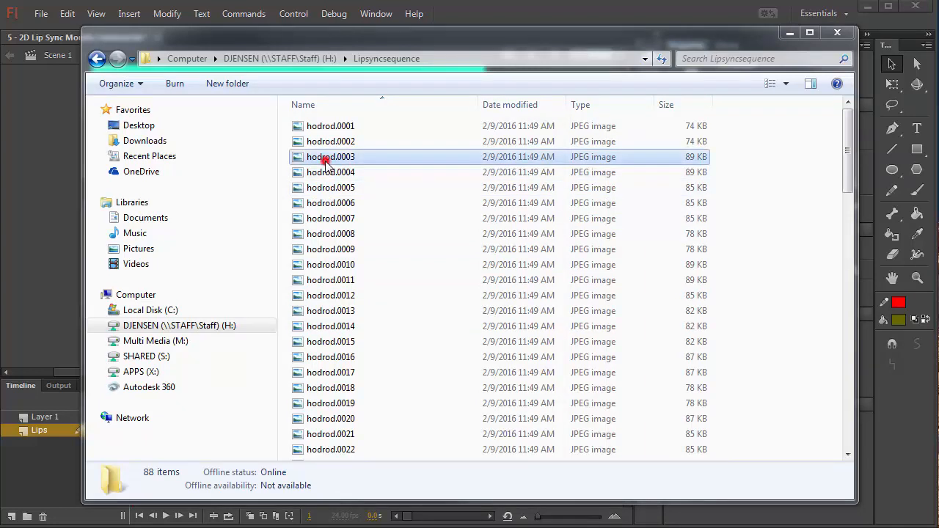
left_click(325, 127)
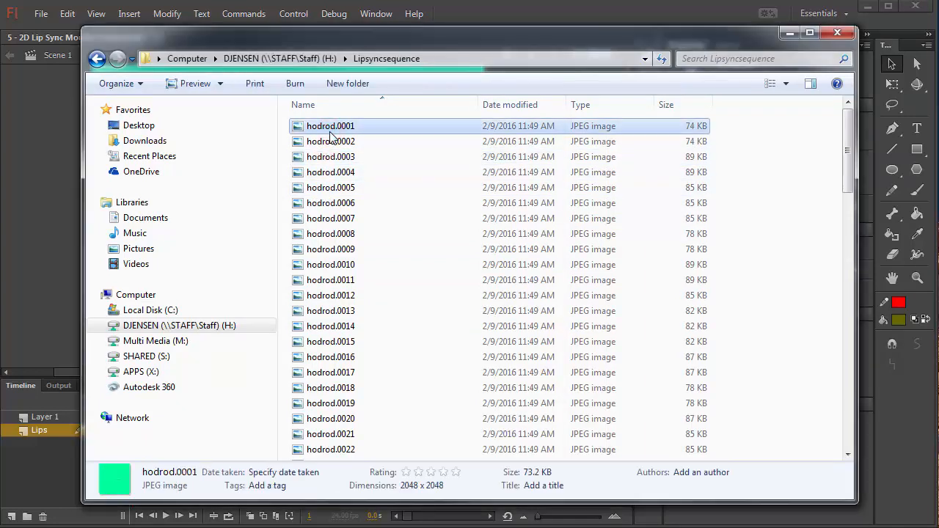
left_click(335, 142)
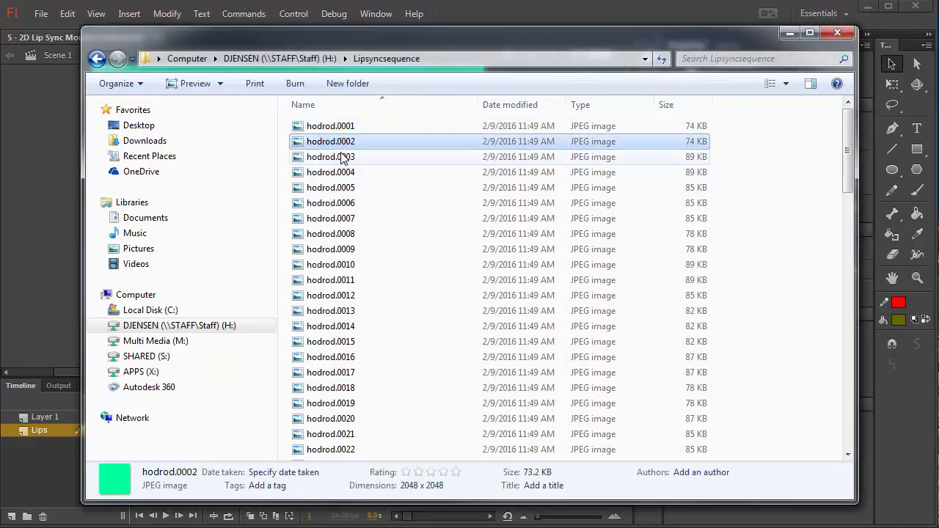
left_click(336, 157)
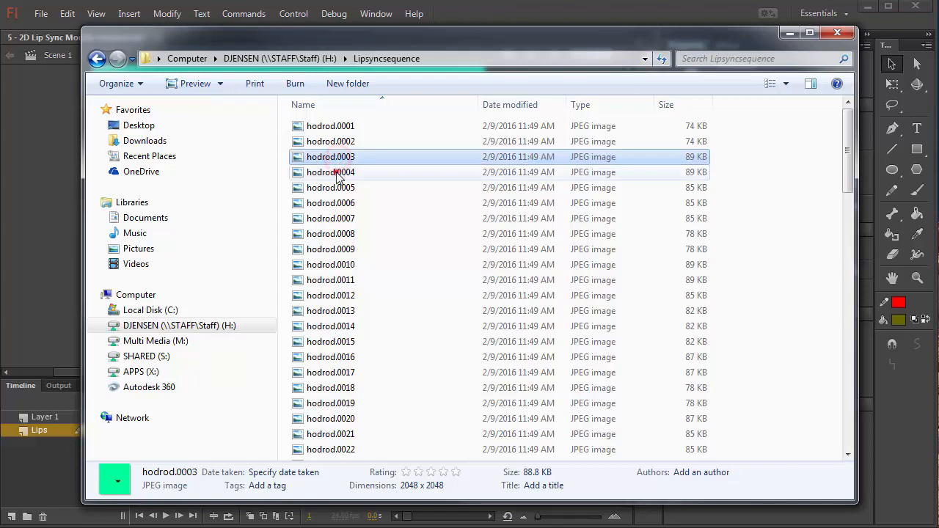
Check the fourth image and the last image of the exported sequence, and look through the file list's numbering
left_click(334, 173)
scroll(353, 227, "down", 20)
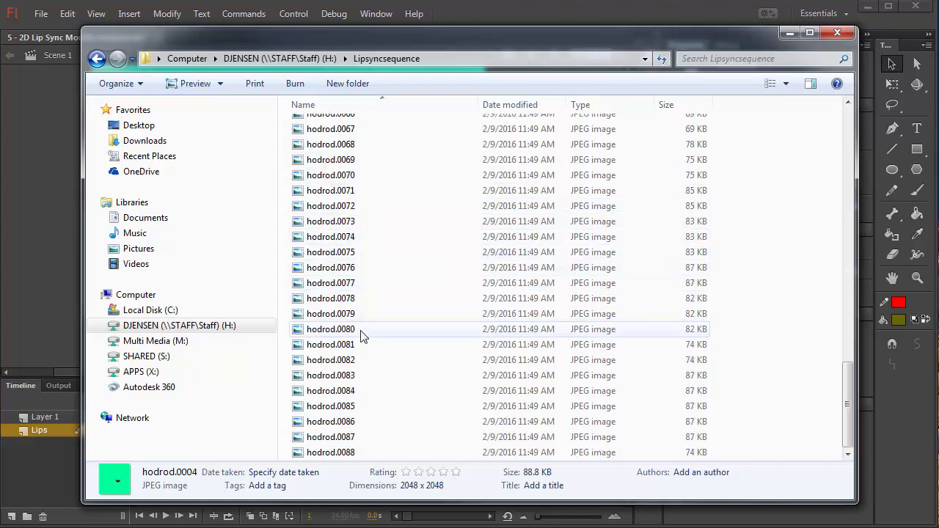
left_click(336, 452)
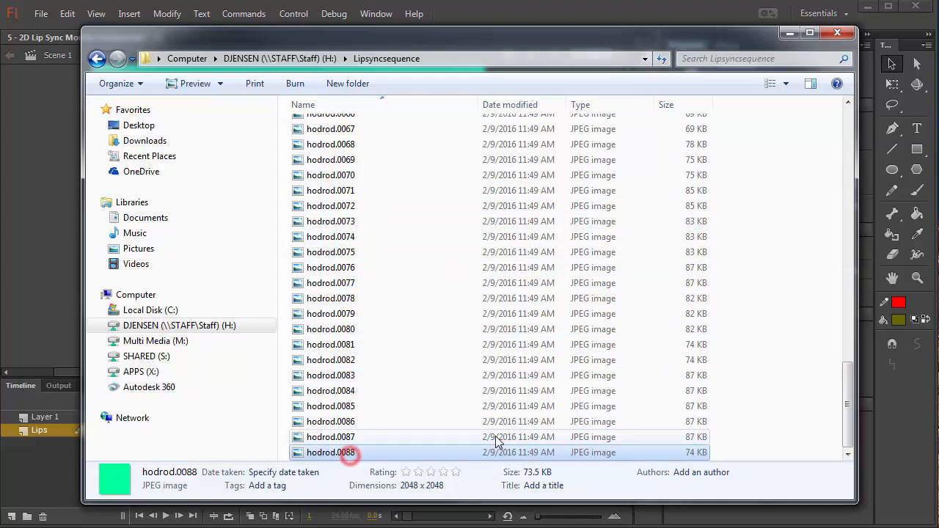
scroll(478, 440, "up", 20)
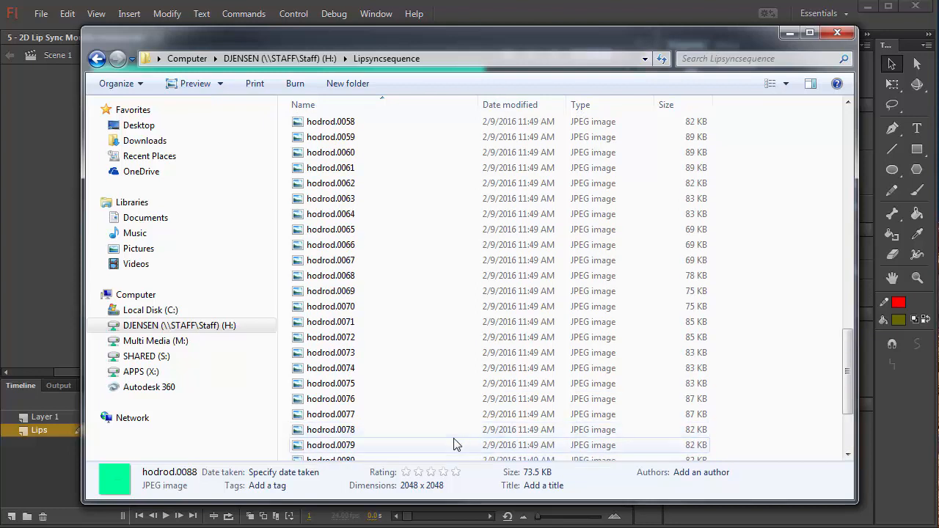
scroll(453, 444, "up", 1)
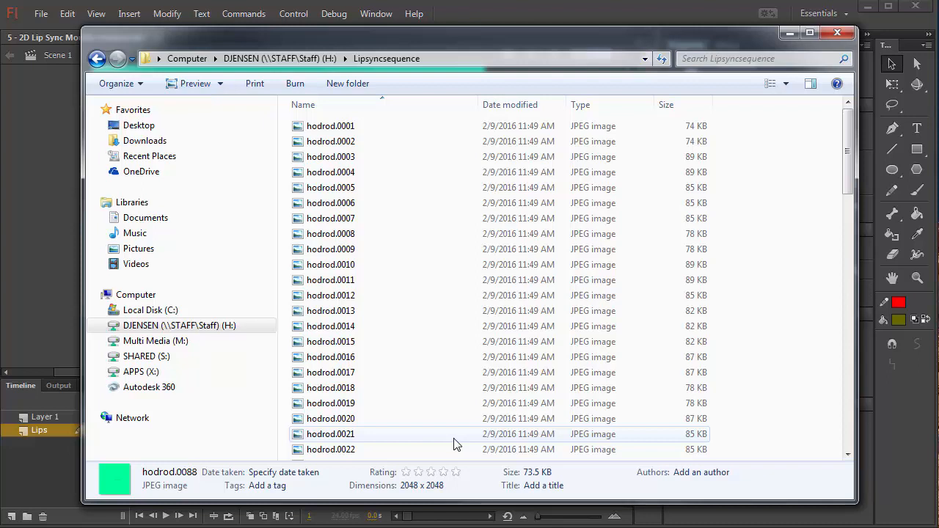
View the sequence from hodrod.0001 frame by frame in the photo viewer to check the mouth shapes, and close the viewer
left_click(346, 128)
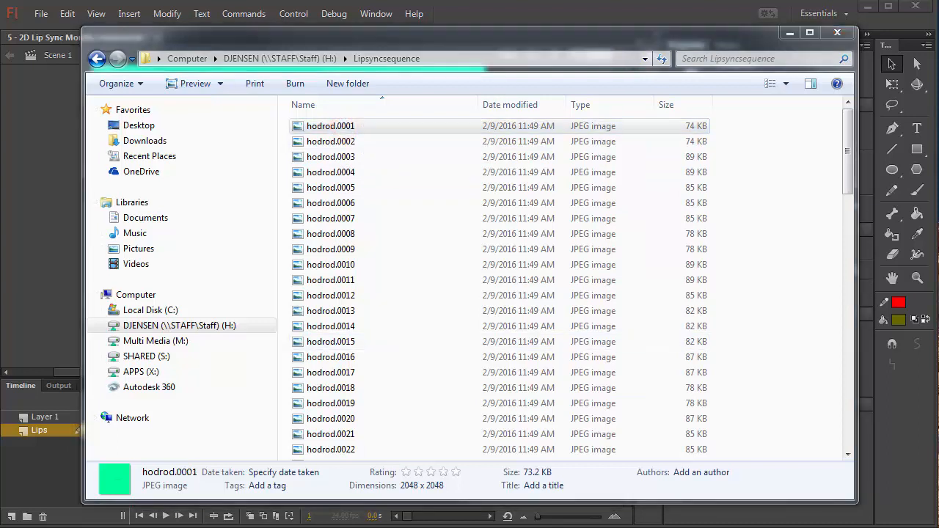
double_click(346, 127)
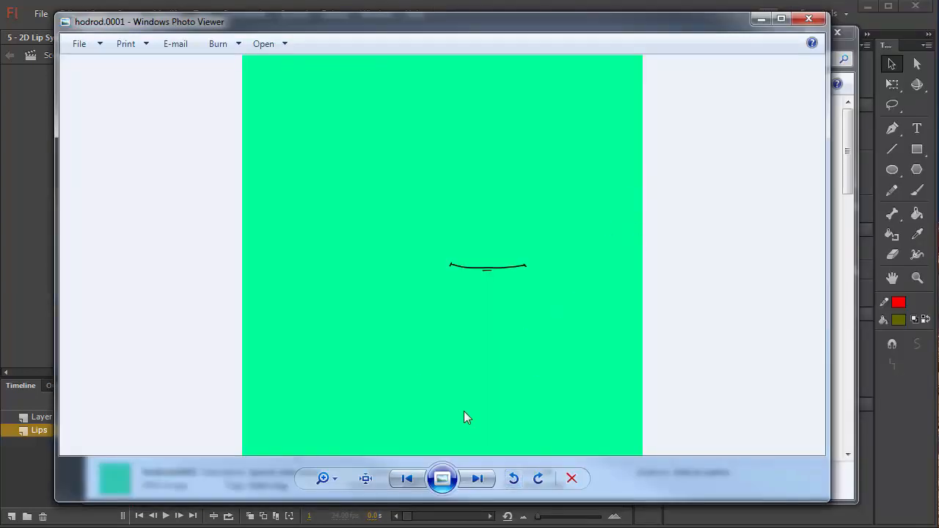
left_click(481, 482)
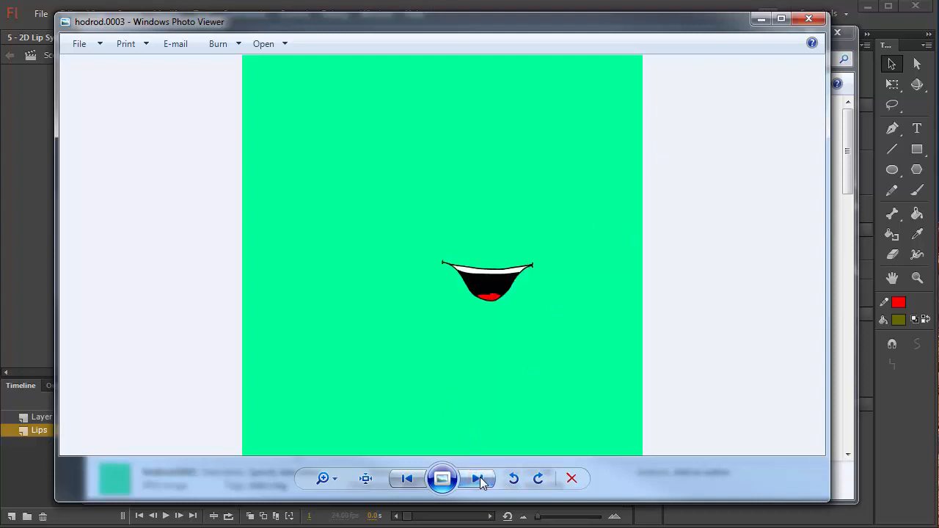
left_click(481, 481)
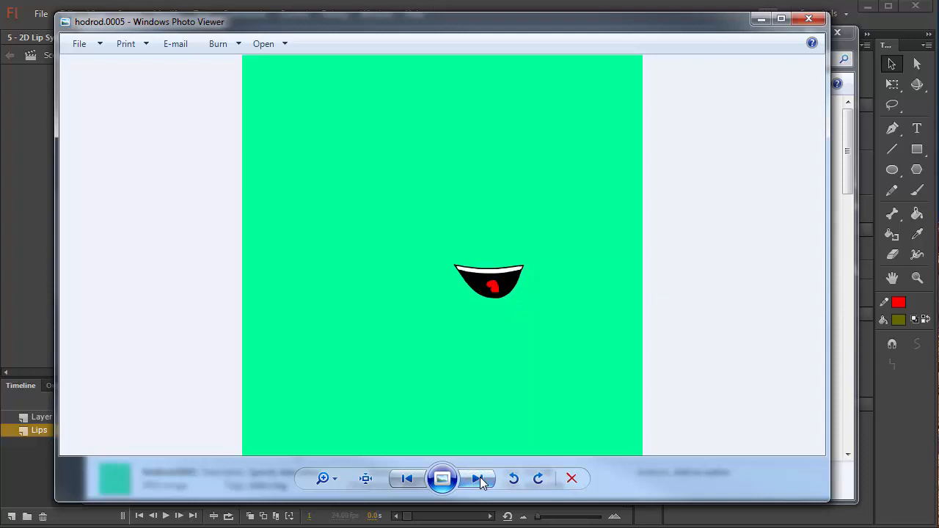
left_click(480, 478)
left_click(480, 479)
left_click(480, 478)
left_click(481, 480)
left_click(481, 480)
left_click(480, 480)
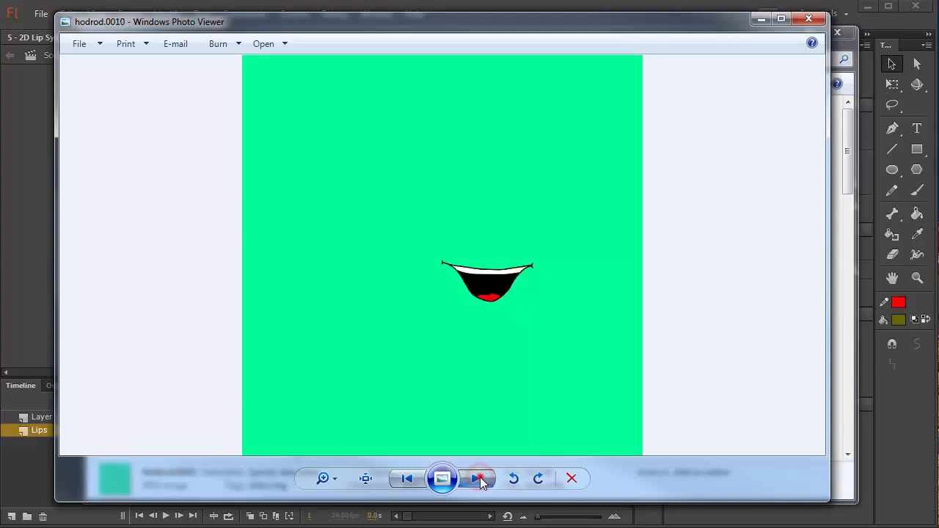
left_click(480, 480)
left_click(480, 477)
left_click(480, 477)
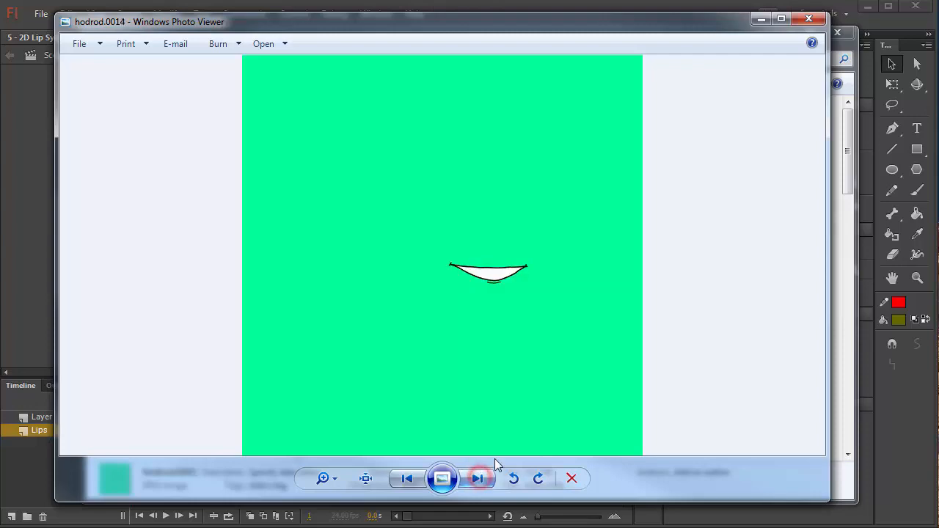
left_click(477, 478)
left_click(477, 479)
left_click(477, 479)
left_click(477, 478)
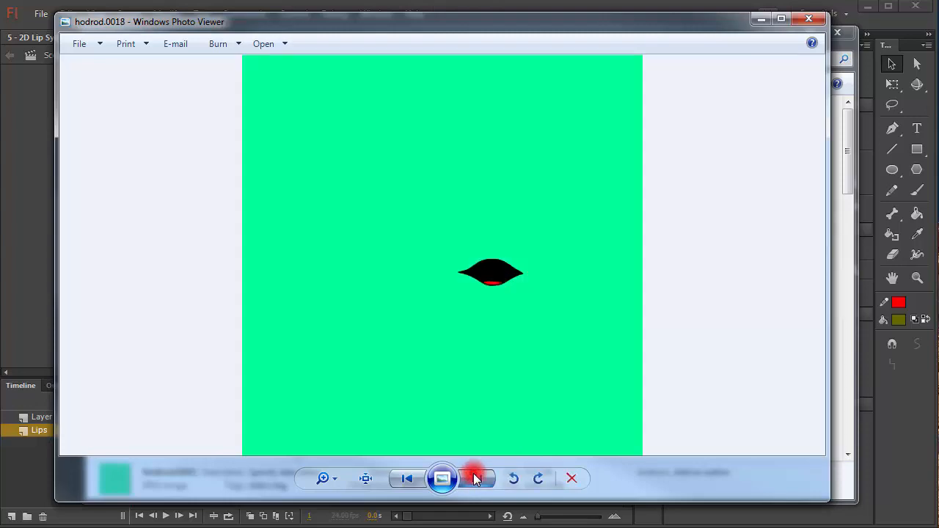
left_click(477, 478)
left_click(477, 479)
left_click(477, 479)
left_click(477, 478)
left_click(800, 20)
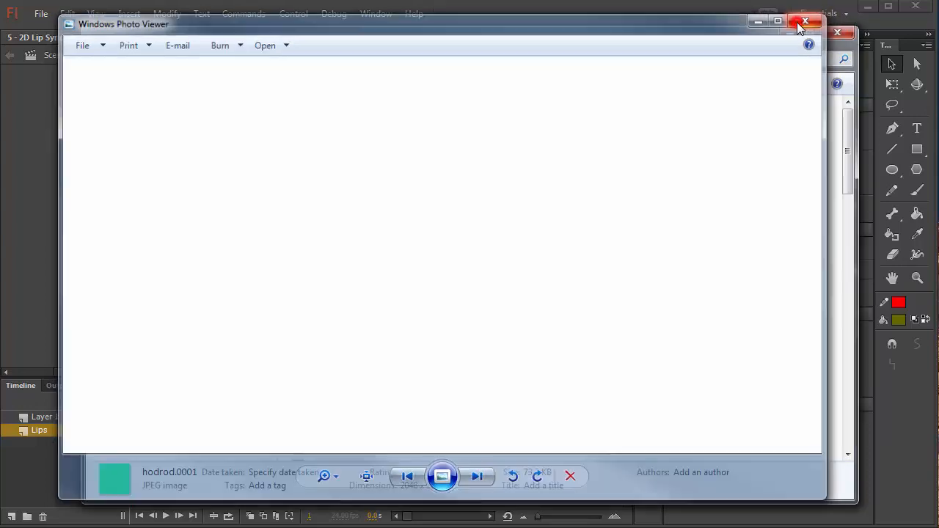